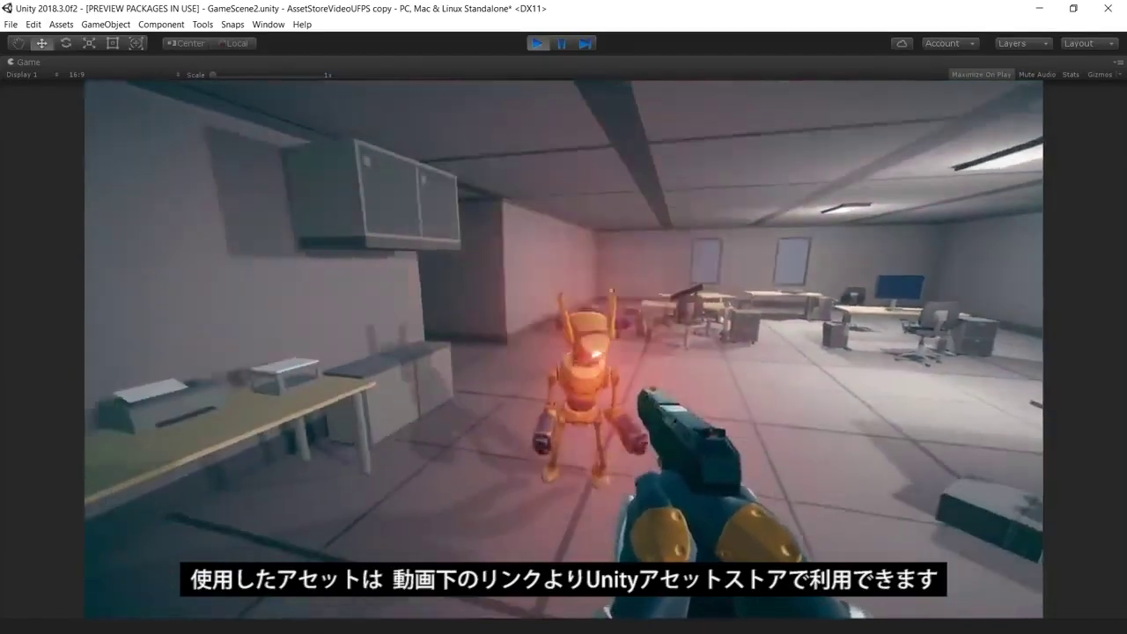
# - Exit Play mode with Ctrl+P to return to editing the GameScene2 office level
pyautogui.hotkey('ctrl', 'p')
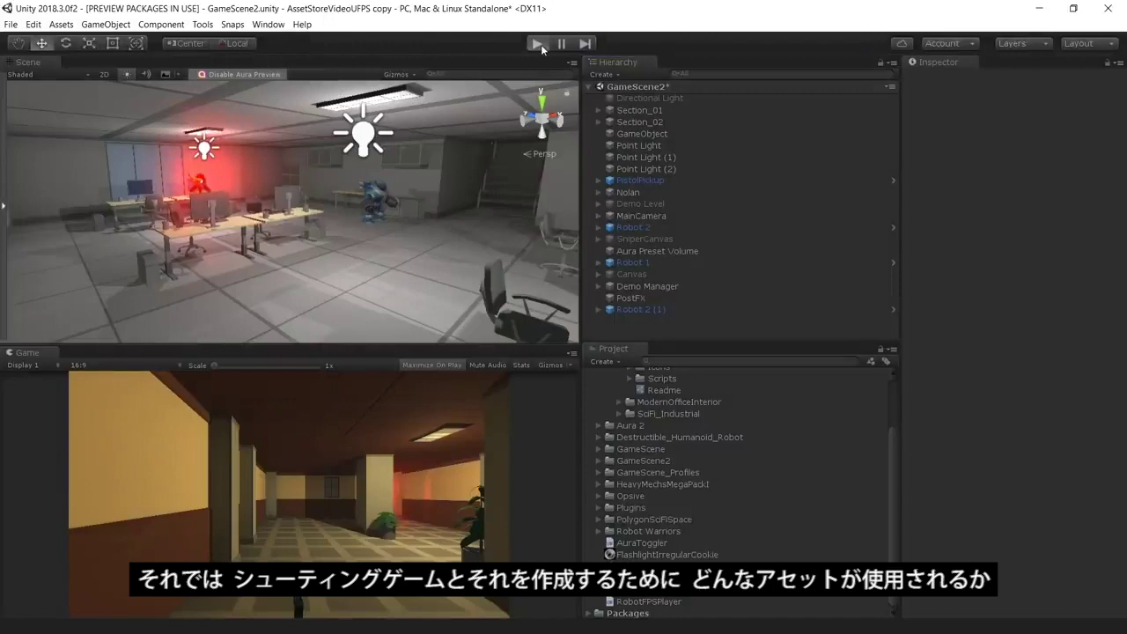
# - Start a play-test of GameScene2 in the Game view
pyautogui.click(540, 44)
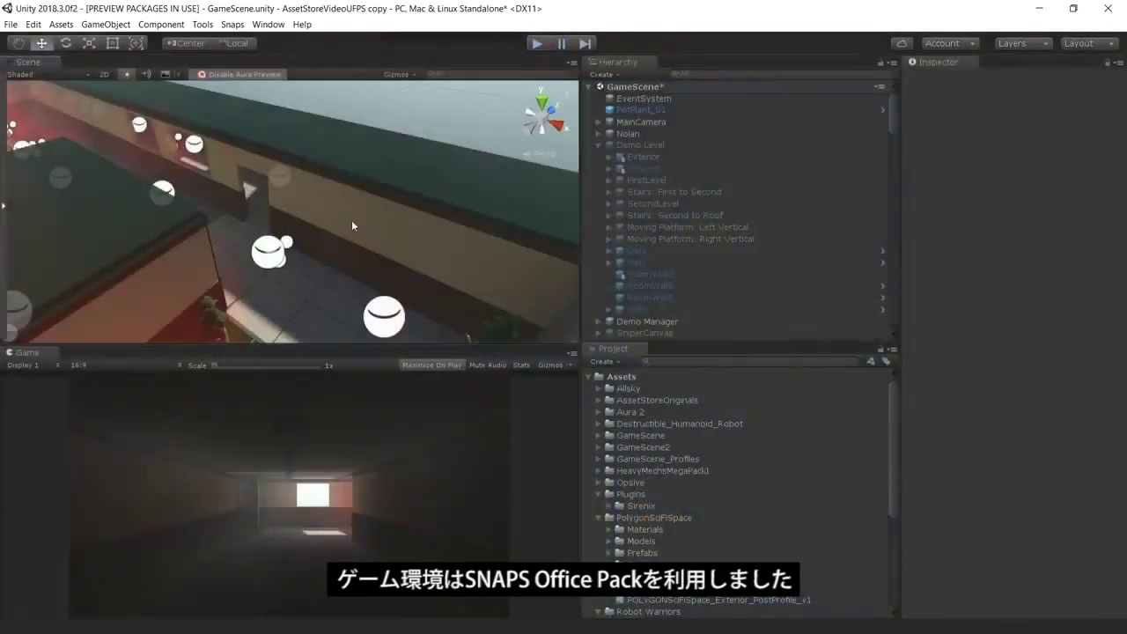
# - Undo a trial wall move, then raise the Neo_Ceiling_01 (24) ceiling panel to about 3.83
pyautogui.click(318, 256)
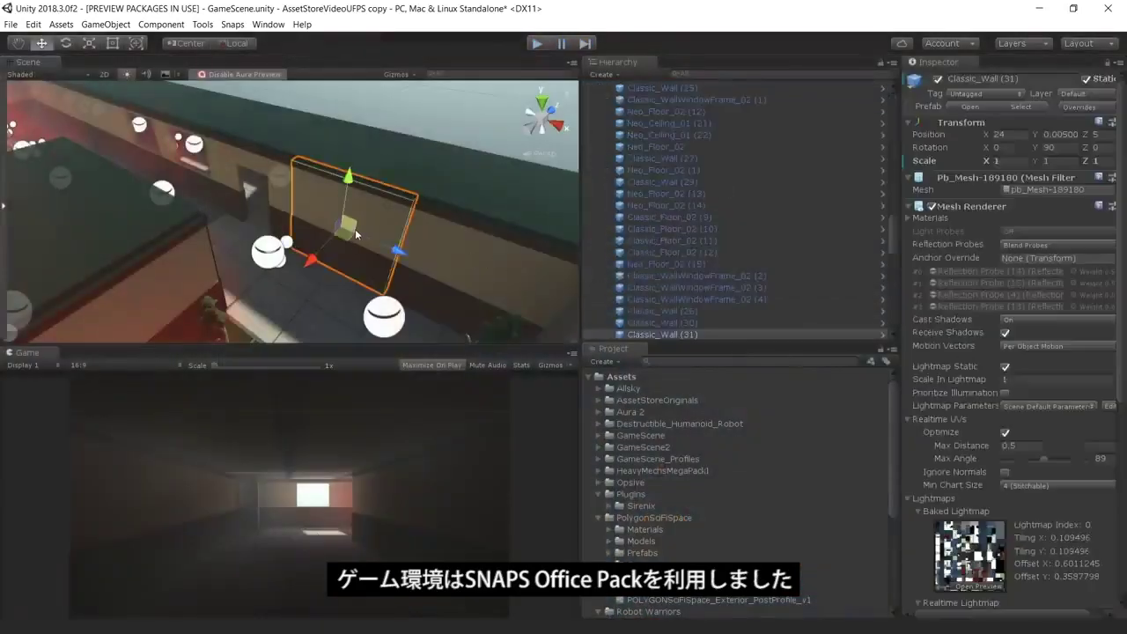
pyautogui.moveTo(316, 259)
pyautogui.mouseDown()
pyautogui.moveTo(274, 284)
pyautogui.moveTo(313, 277)
pyautogui.mouseUp()
pyautogui.hotkey('ctrl', 'z')
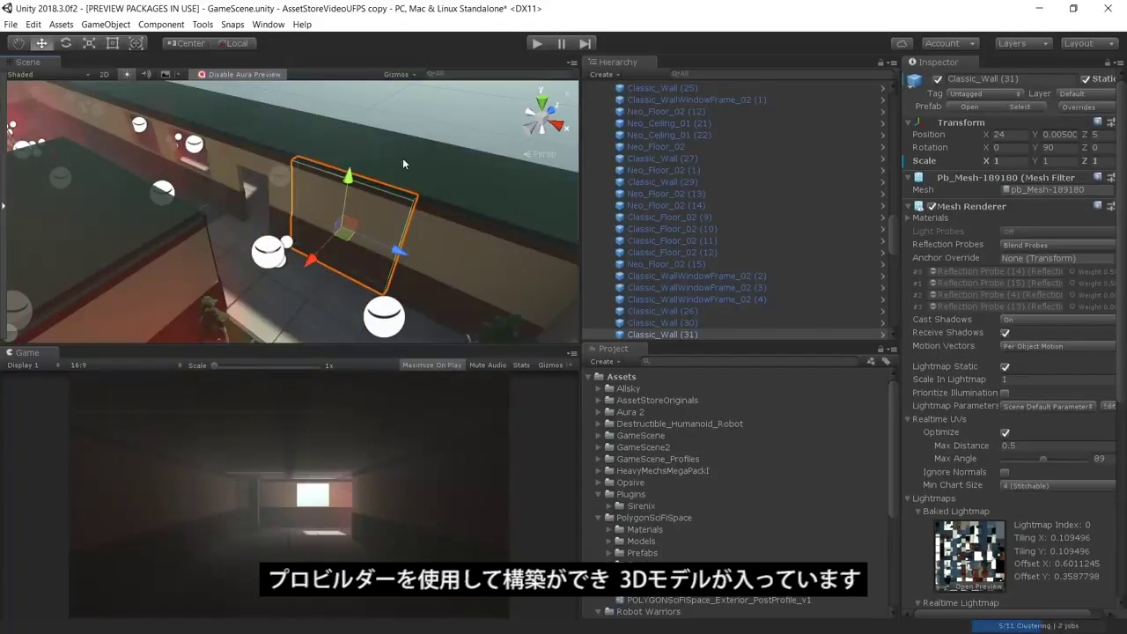
pyautogui.click(405, 159)
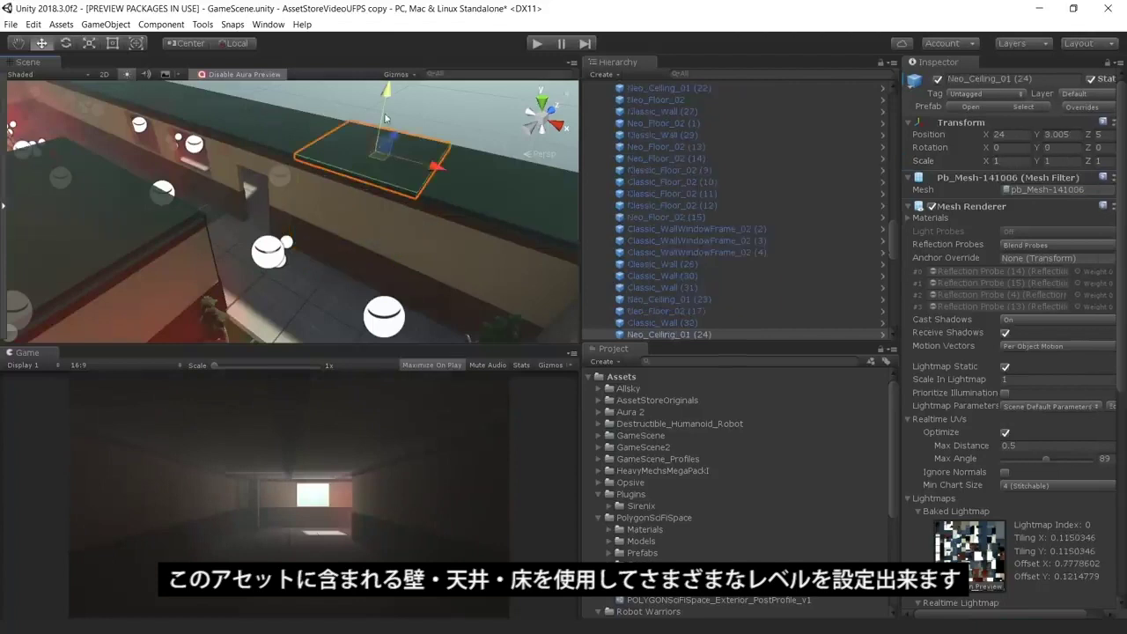
pyautogui.moveTo(383, 100)
pyautogui.mouseDown()
pyautogui.moveTo(392, 64)
pyautogui.moveTo(391, 83)
pyautogui.mouseUp()
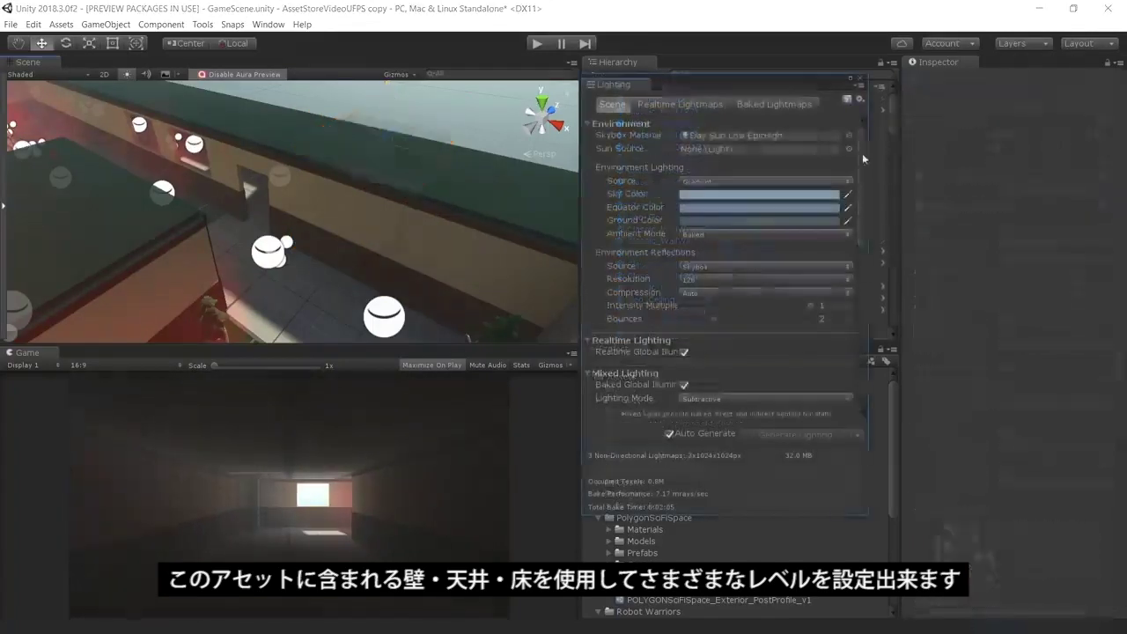
# - Change the Lightmapper under Lightmapping Settings from Progressive CPU to Enlighten
pyautogui.scroll(-5, 792, 264)
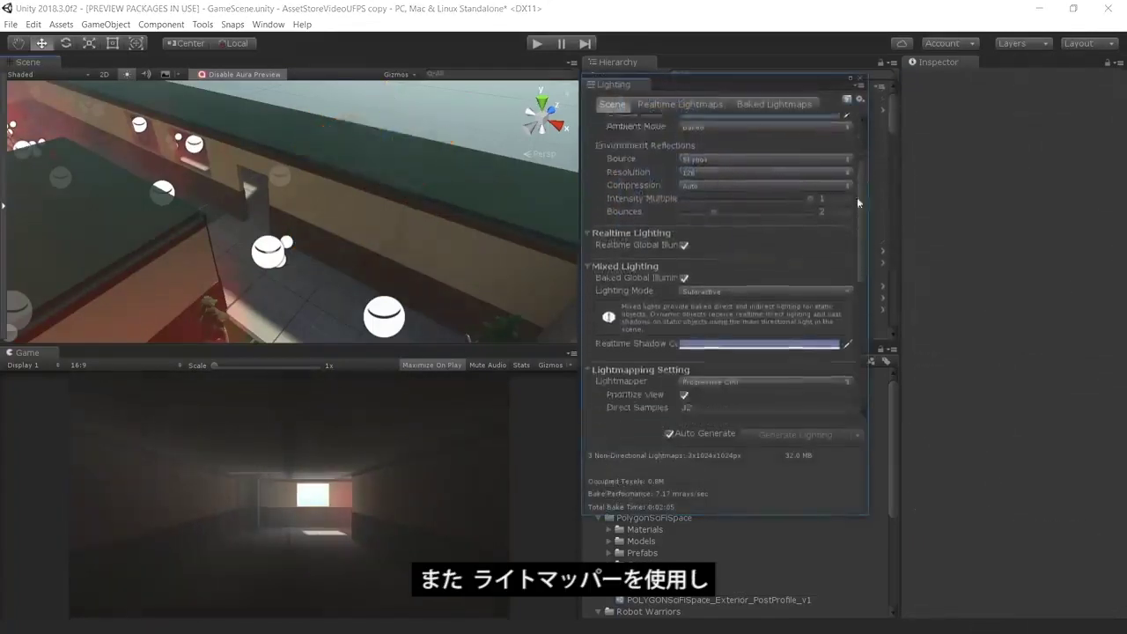
pyautogui.scroll(-3, 850, 248)
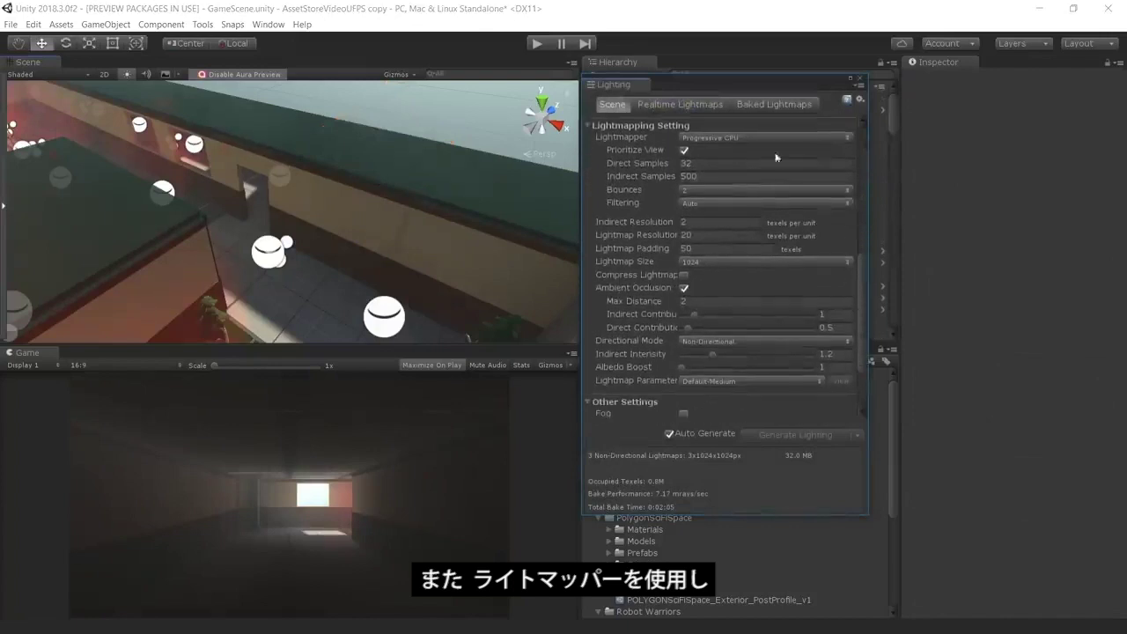
pyautogui.click(771, 139)
pyautogui.click(773, 152)
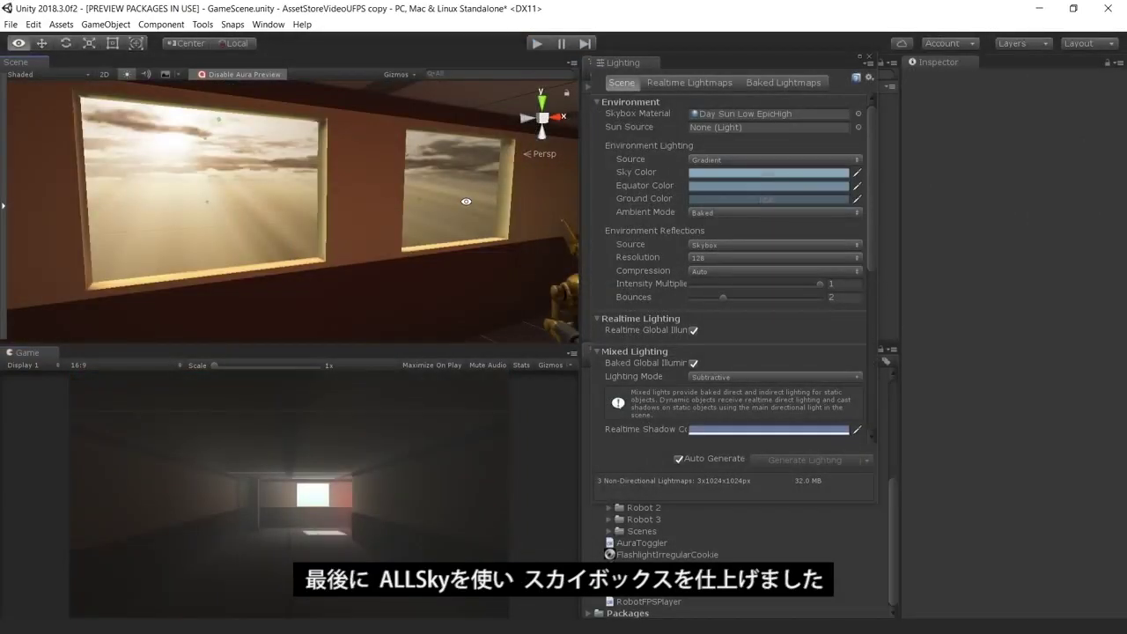
# - Preview Day Sun Low CrepuscularStyle, EpicHigh 3, EpicHigh Equirect and FogHigh as the skybox material
pyautogui.moveTo(466, 200); pyautogui.dragTo(541, 200, button='right')
pyautogui.click(858, 114)
pyautogui.click(973, 208)
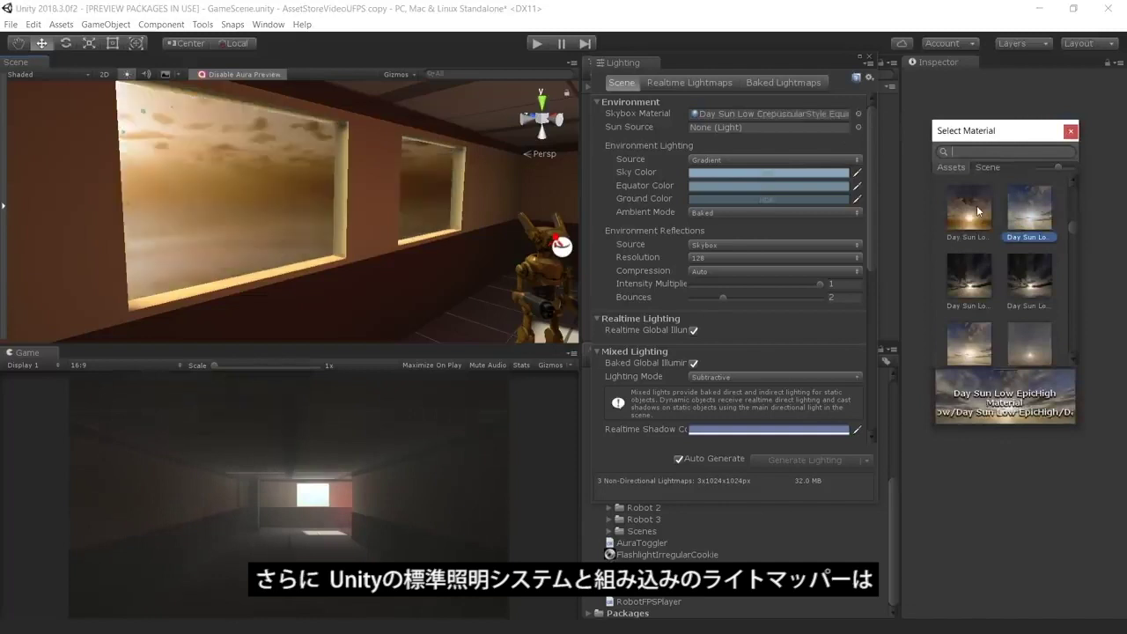
pyautogui.click(971, 269)
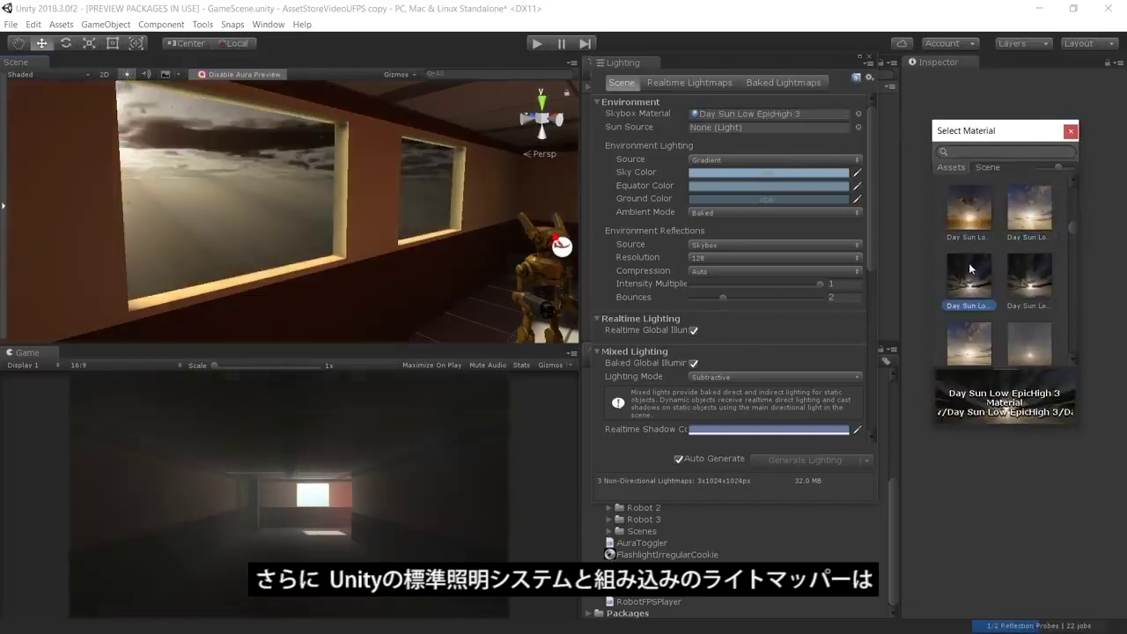
pyautogui.click(1024, 277)
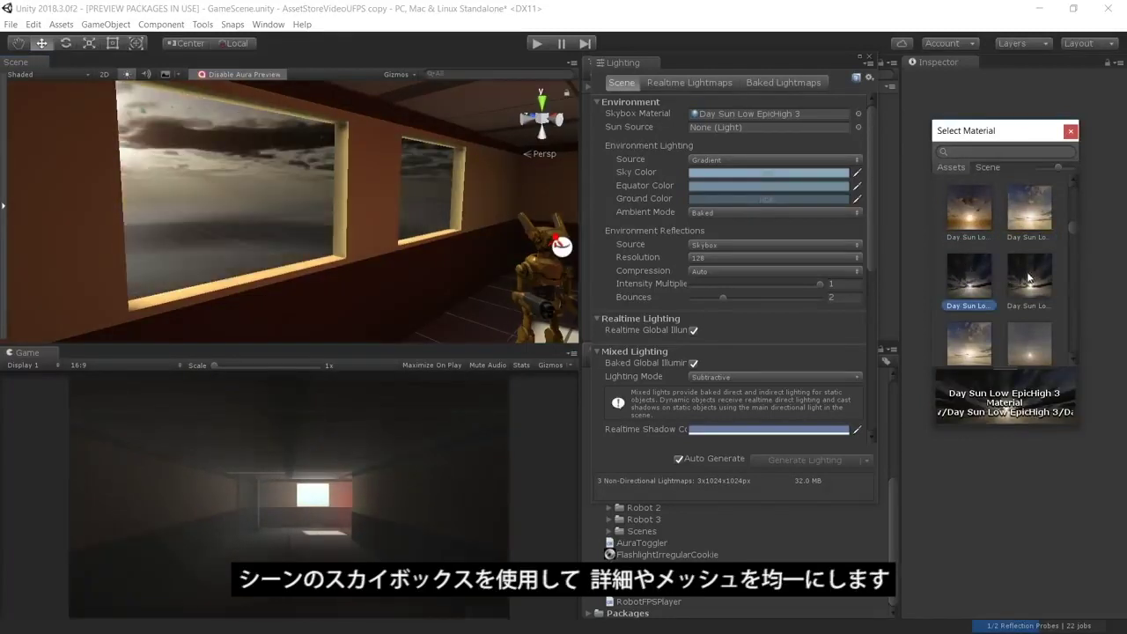
pyautogui.click(1030, 337)
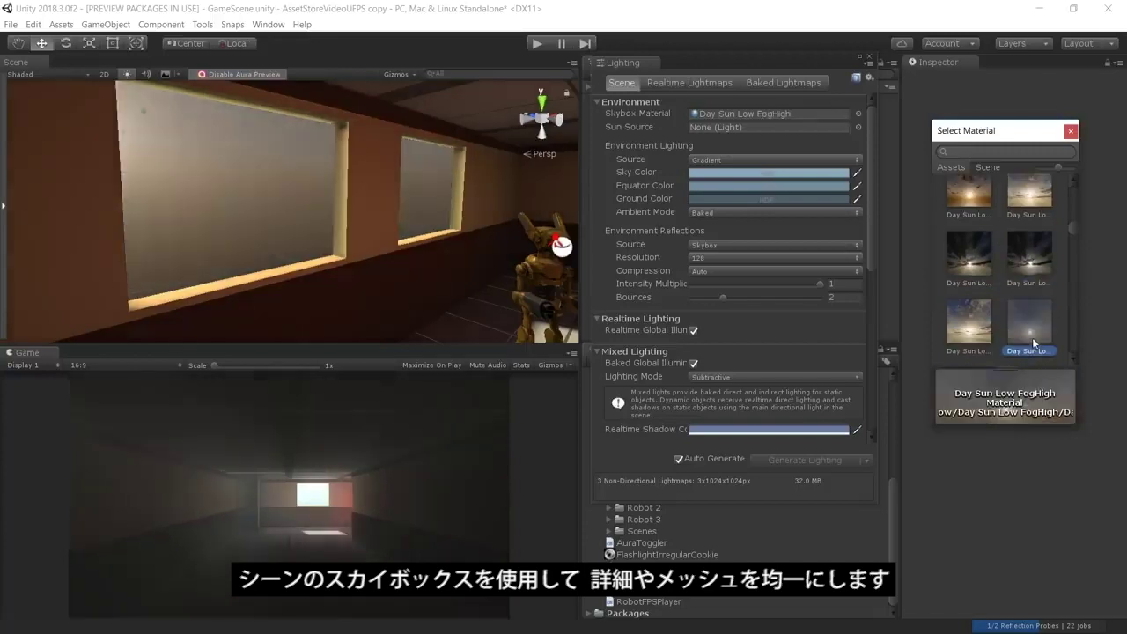
pyautogui.click(974, 332)
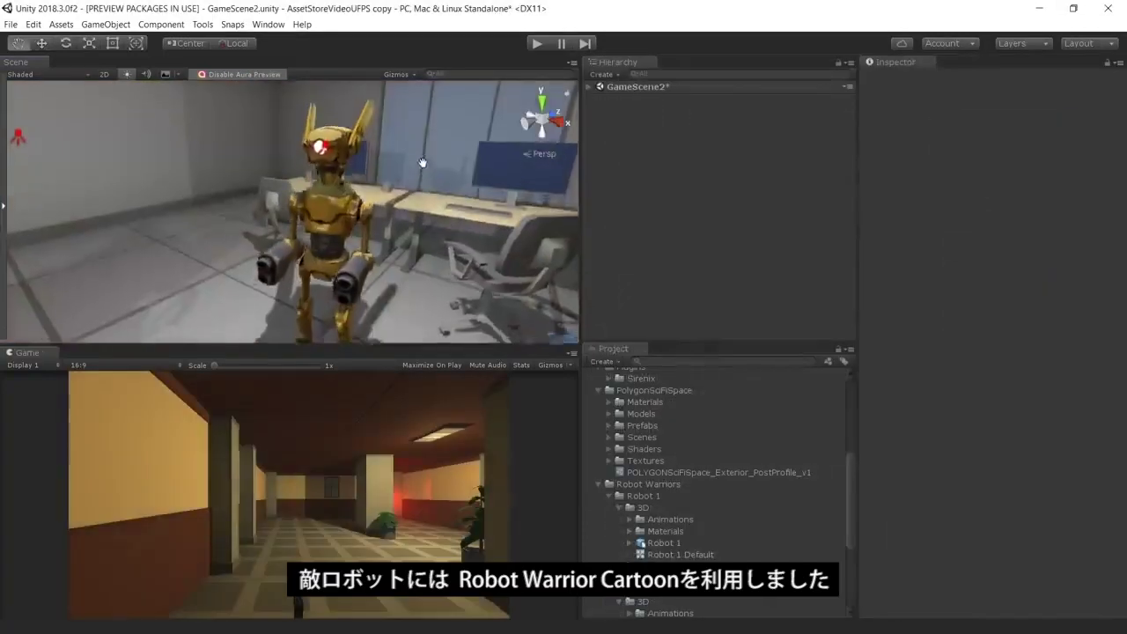
# - Orbit and pan the Scene view until the gold and blue robots are framed together
pyautogui.moveTo(414, 176)
pyautogui.mouseDown(button='middle')
pyautogui.moveTo(429, 161)
pyautogui.moveTo(430, 186)
pyautogui.mouseUp(button='middle')
pyautogui.keyDown('alt'); pyautogui.moveTo(431, 187); pyautogui.dragTo(497, 231); pyautogui.keyUp('alt')
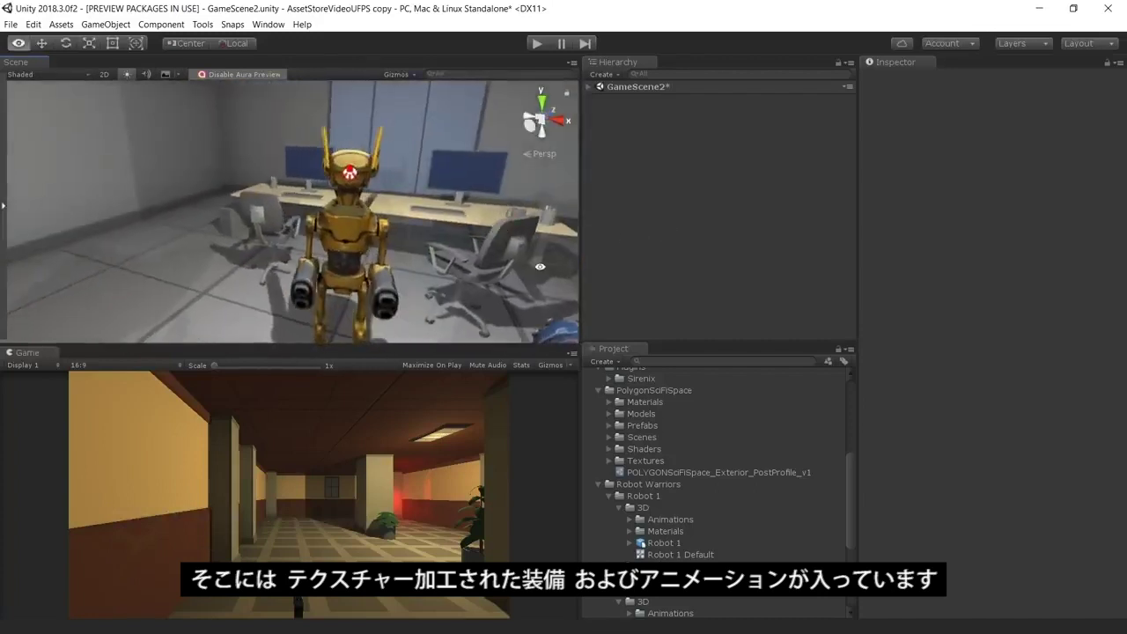
pyautogui.moveTo(539, 266); pyautogui.dragTo(408, 173, button='middle')
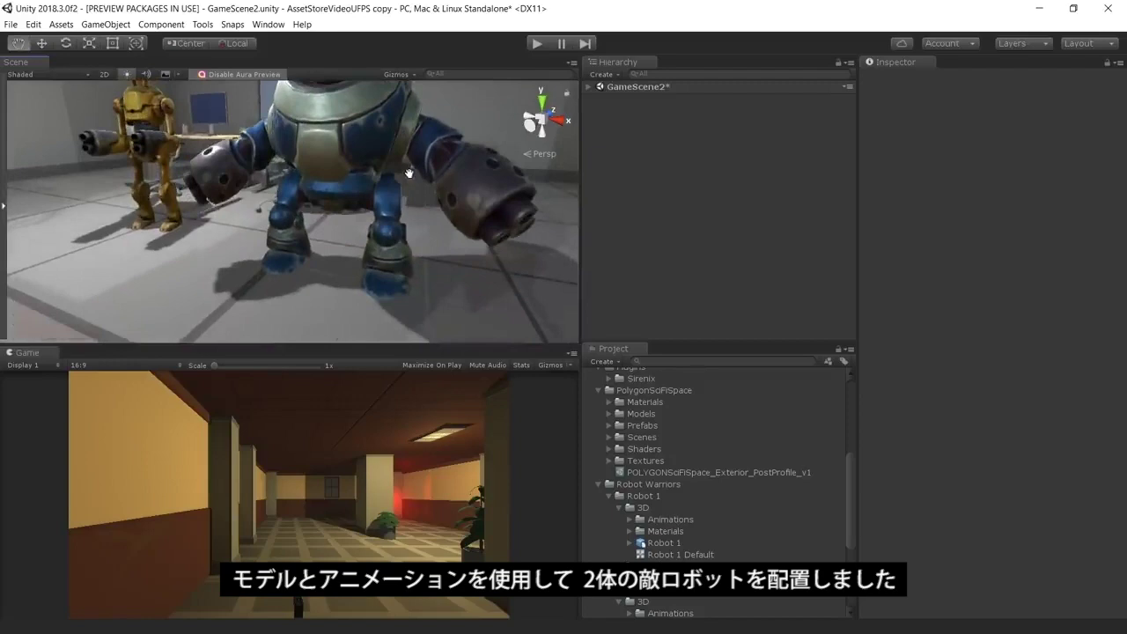
pyautogui.keyDown('alt'); pyautogui.moveTo(409, 172); pyautogui.dragTo(513, 230); pyautogui.keyUp('alt')
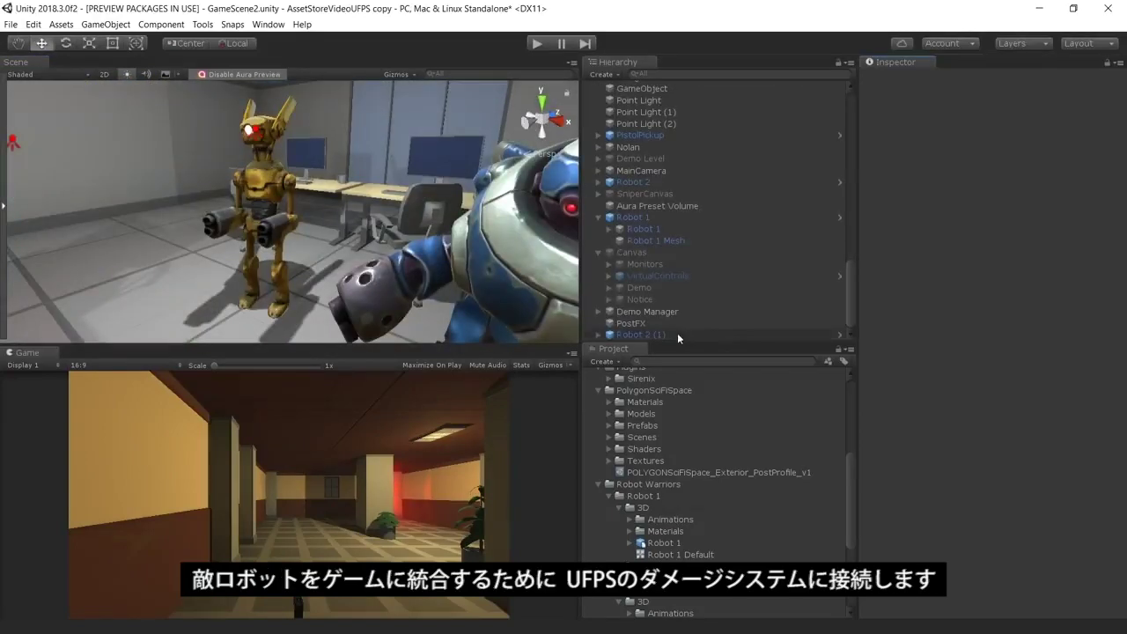
# - Add a new attribute named Health to the Attribute Manager of Robot 2 (1)
pyautogui.click(677, 333)
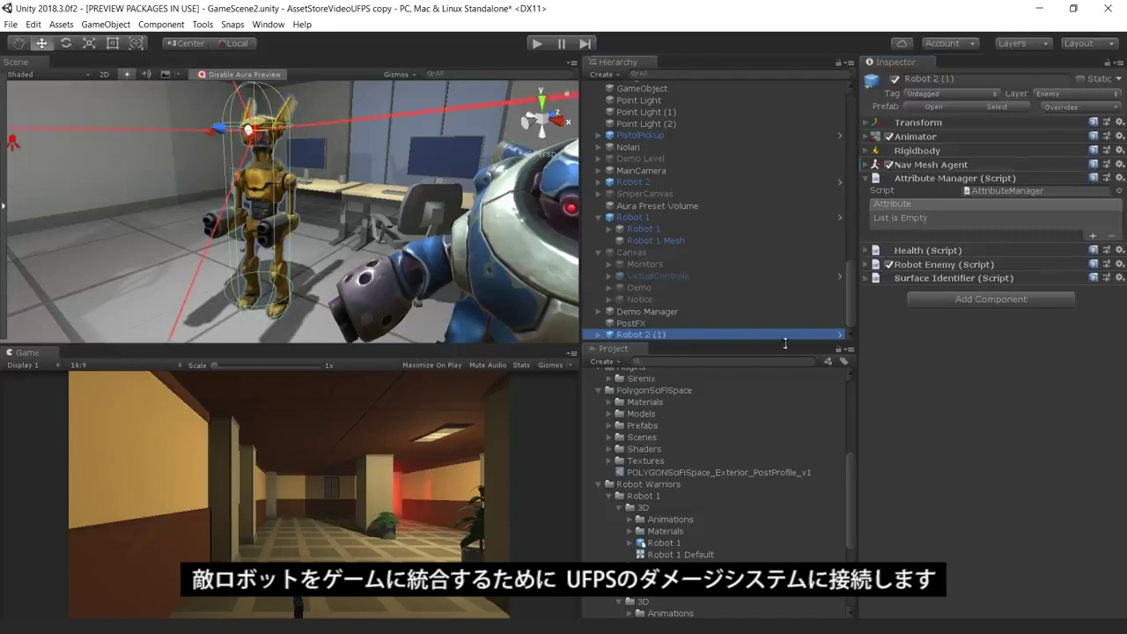
pyautogui.click(1092, 236)
pyautogui.click(1013, 246)
pyautogui.write('Healt')
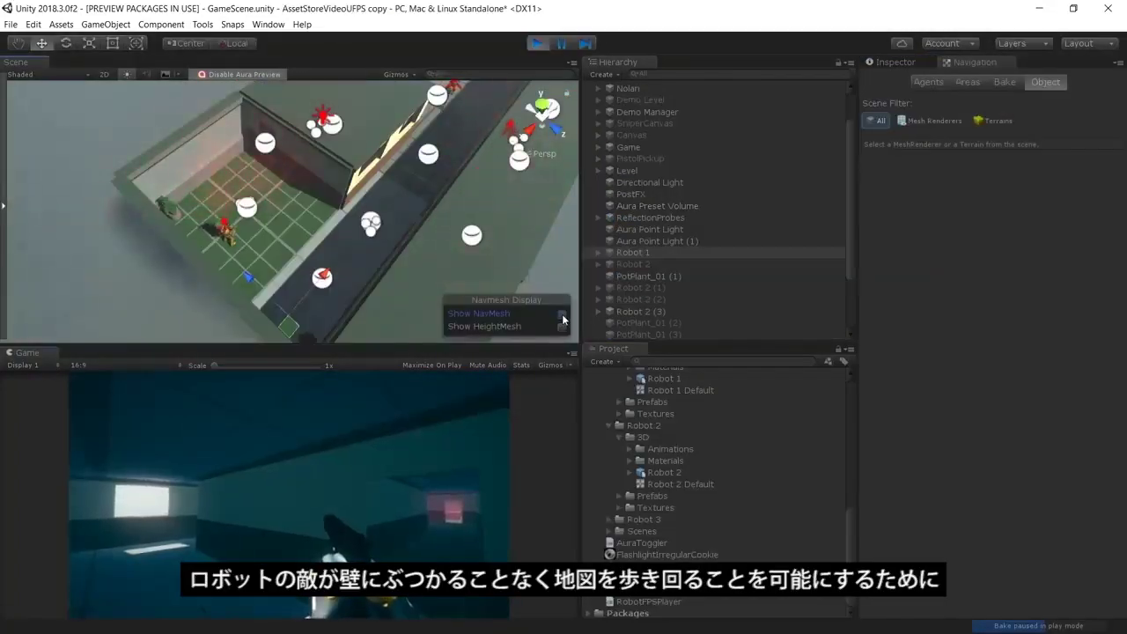
# - Turn on Show NavMesh in the Scene view's Navmesh Display overlay
pyautogui.click(563, 316)
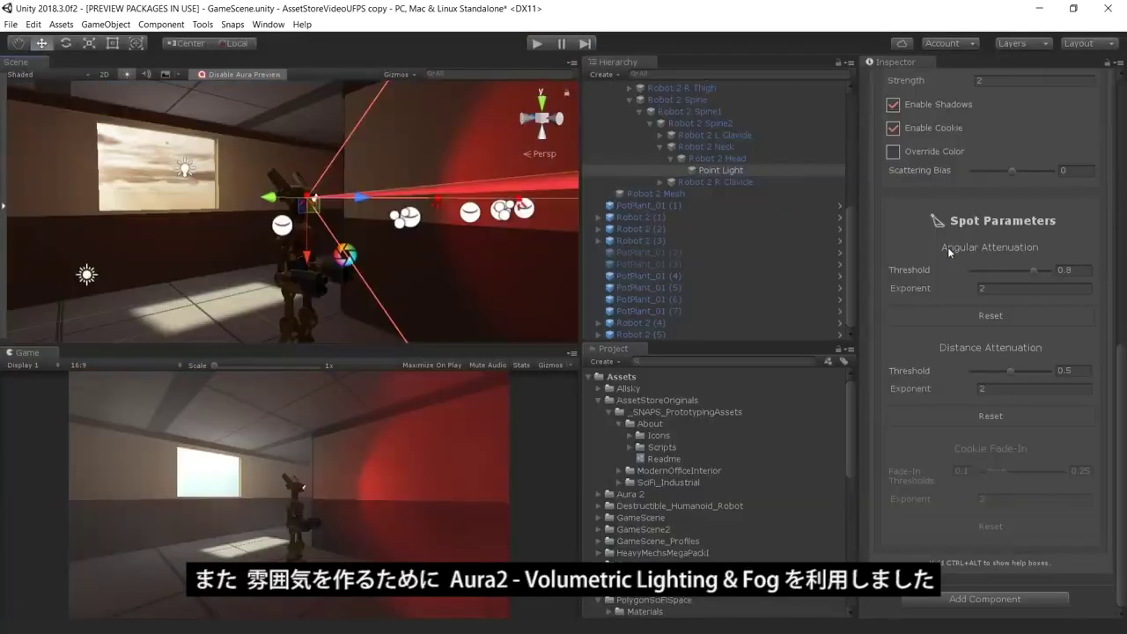
# - Vary the head Point Light's Aura Strength through 13.42 and 7.65, ending at -16.16
pyautogui.scroll(3, 947, 247)
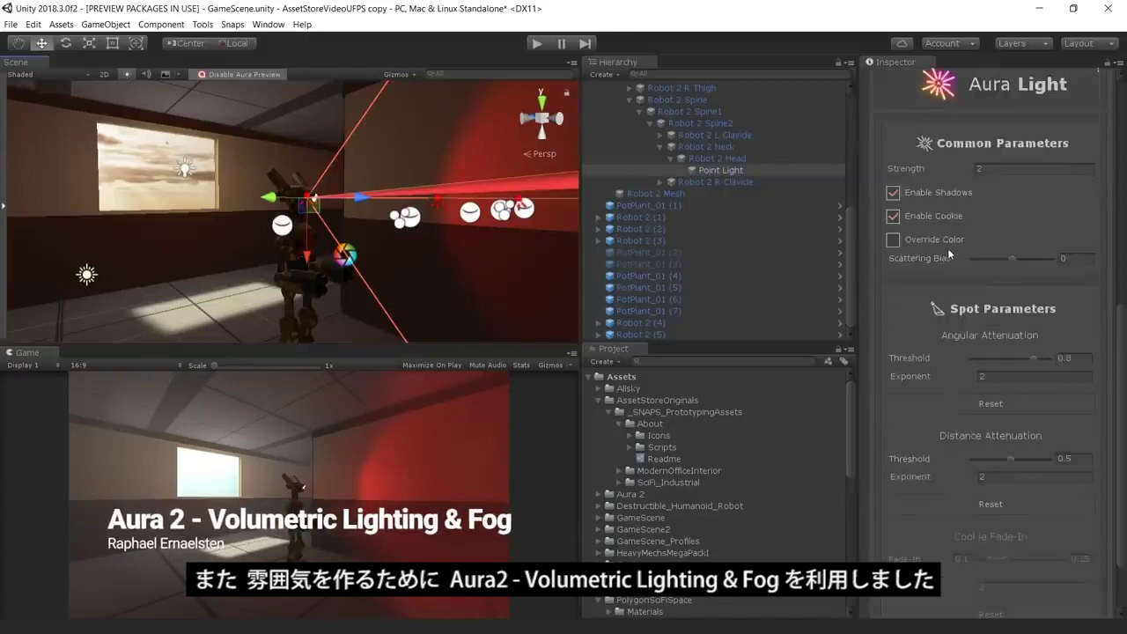
pyautogui.click(912, 172)
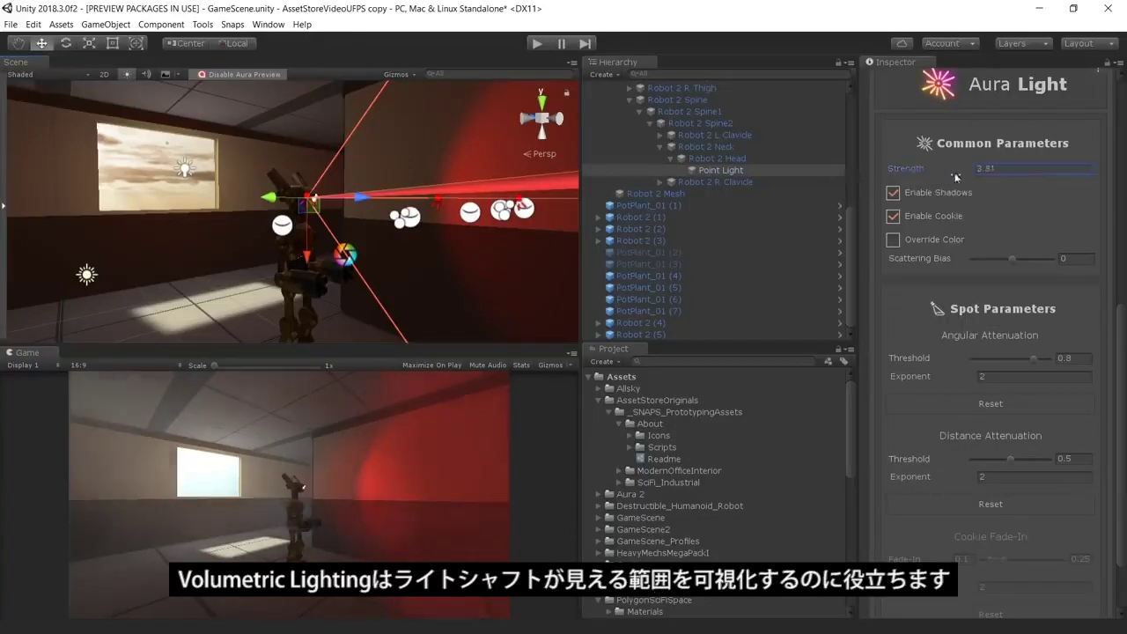
pyautogui.moveTo(1110, 179); pyautogui.dragTo(1116, 178)
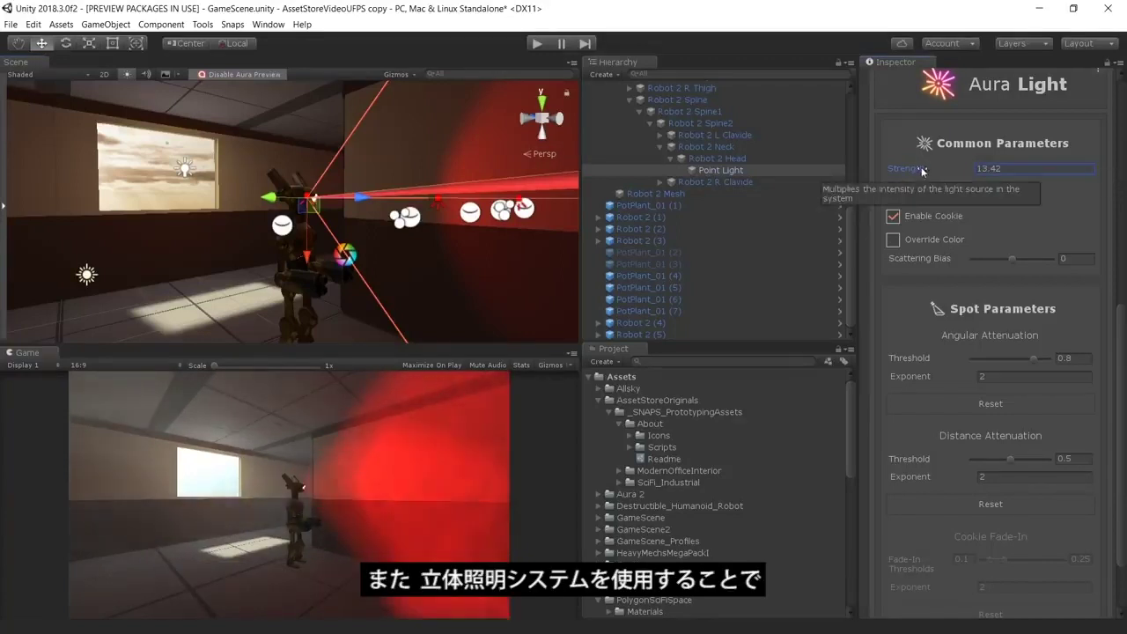
pyautogui.moveTo(912, 172); pyautogui.dragTo(801, 173)
pyautogui.moveTo(662, 178); pyautogui.dragTo(548, 186)
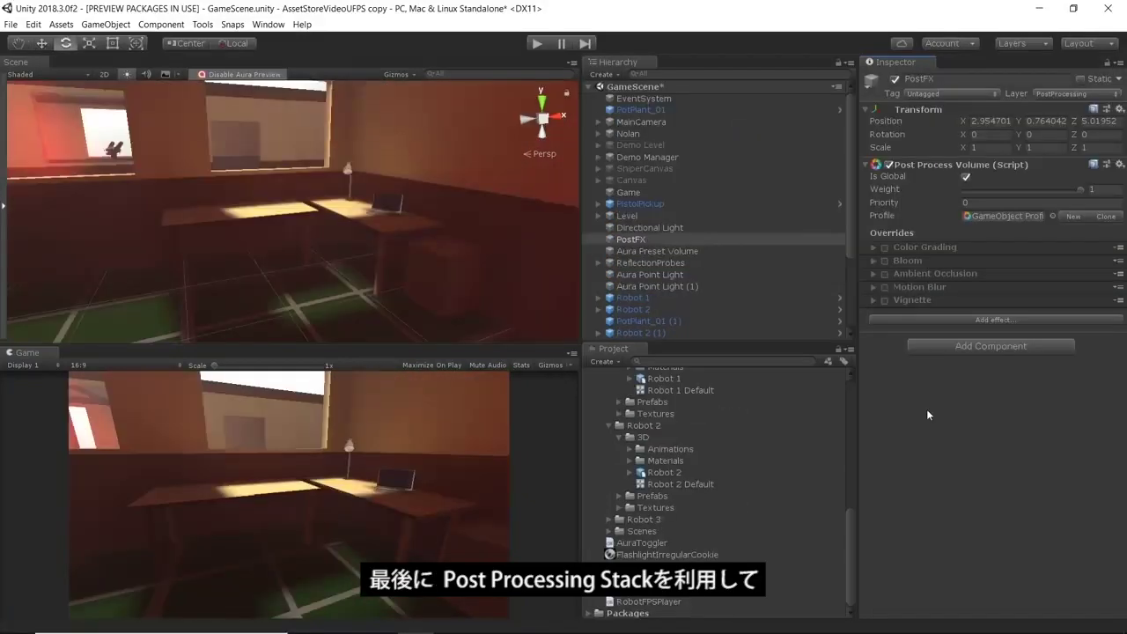
# - Enable the Color Grading, Bloom, Ambient Occlusion and Motion Blur overrides, and switch MainCamera's anti-aliasing to SMAA
pyautogui.click(884, 247)
pyautogui.click(884, 261)
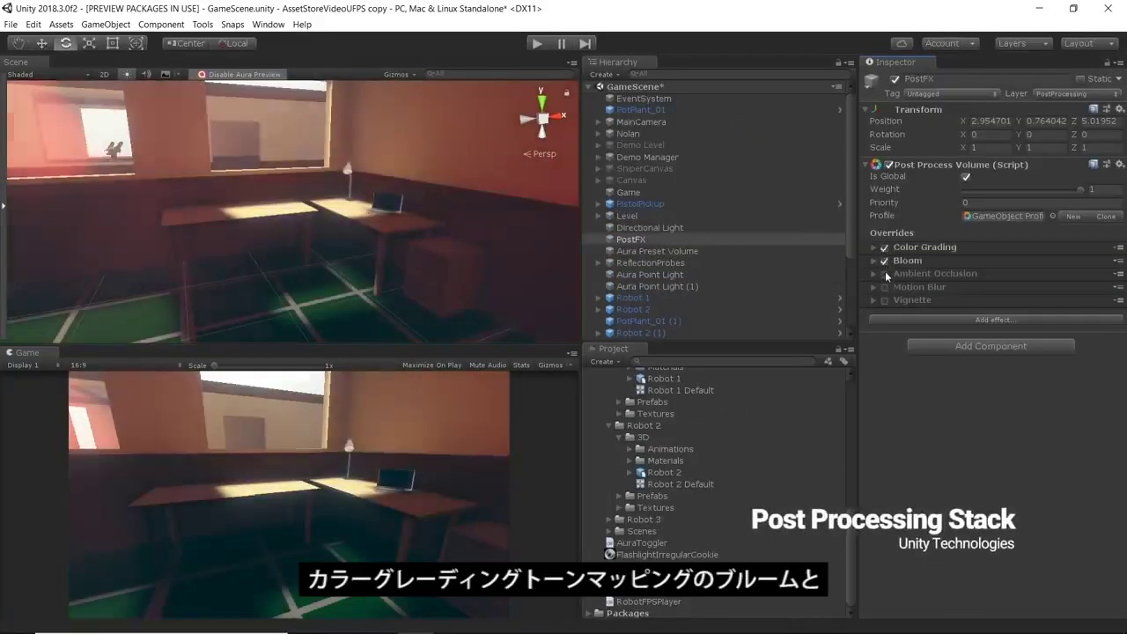
pyautogui.click(884, 274)
pyautogui.click(884, 286)
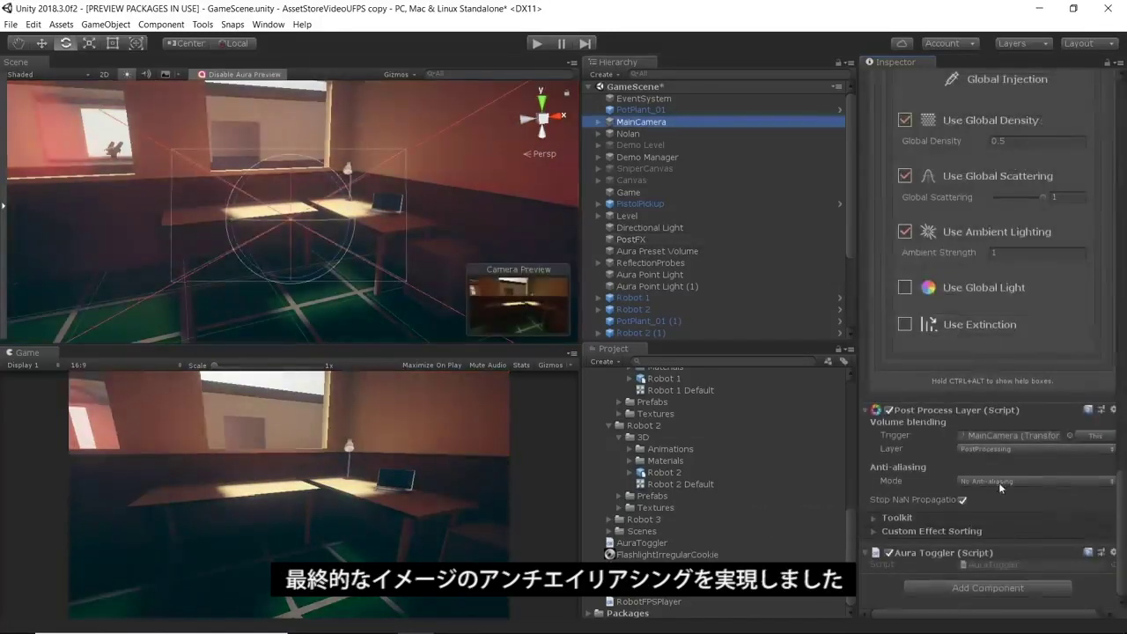
pyautogui.click(999, 484)
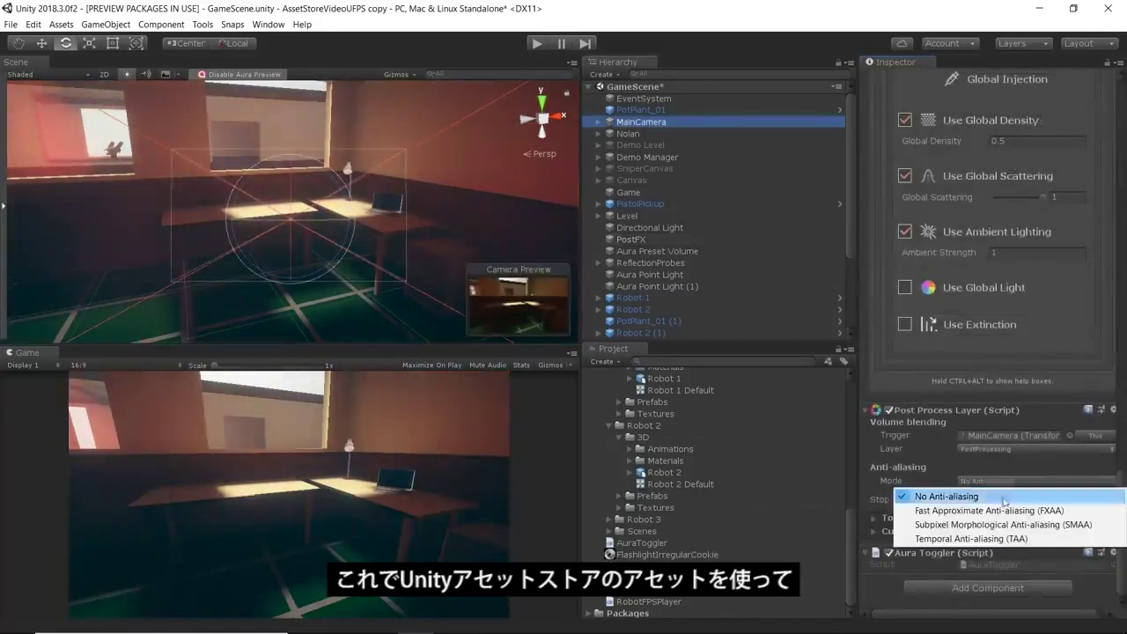
pyautogui.click(1009, 524)
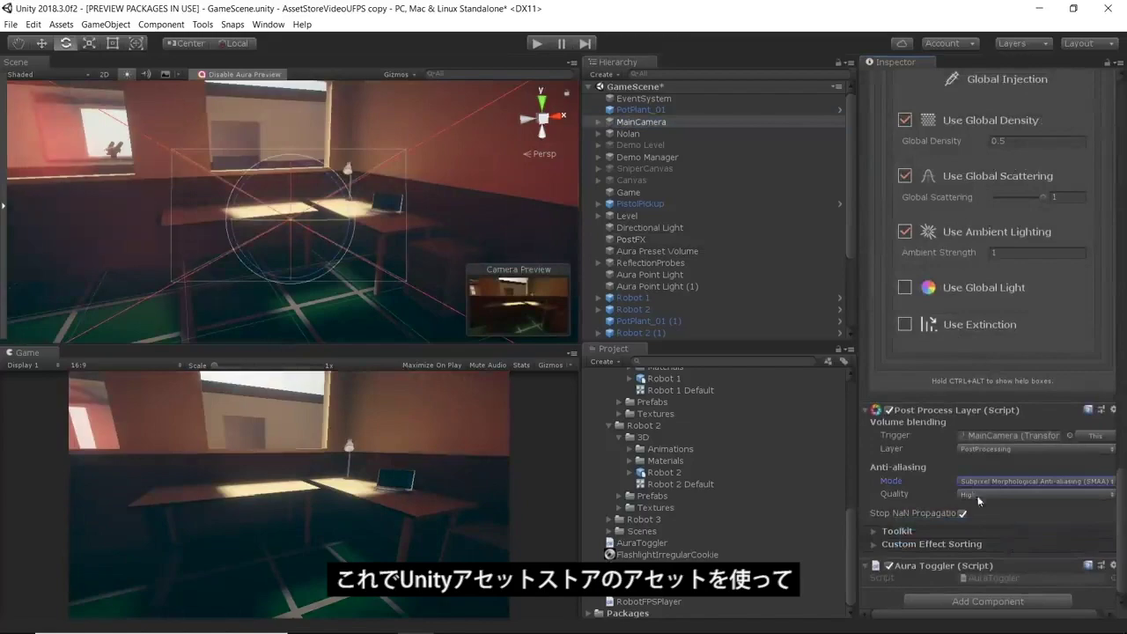